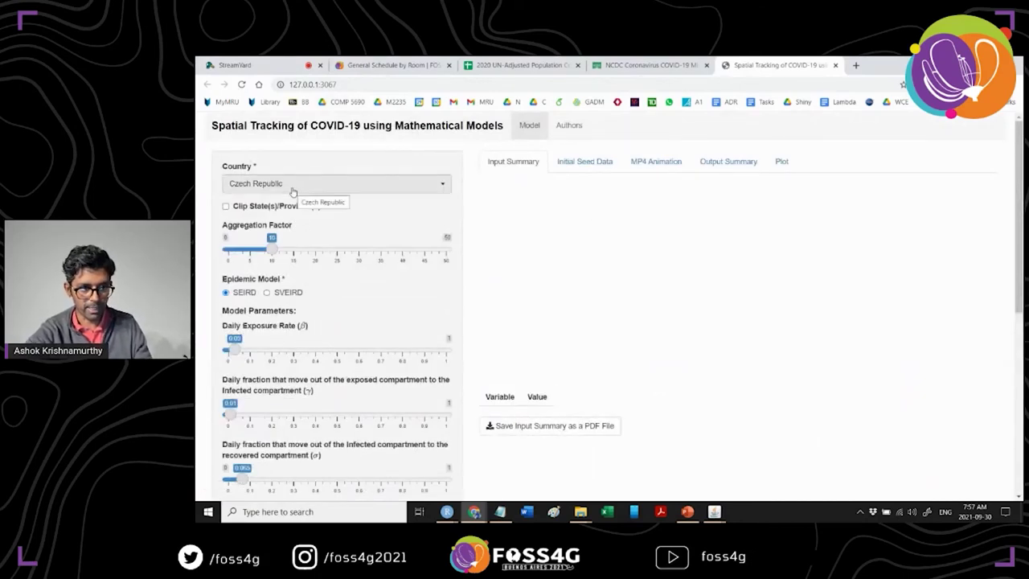
Examine the provinces offered for clipping the Czech Republic and the list of selectable countries.
click(240, 208)
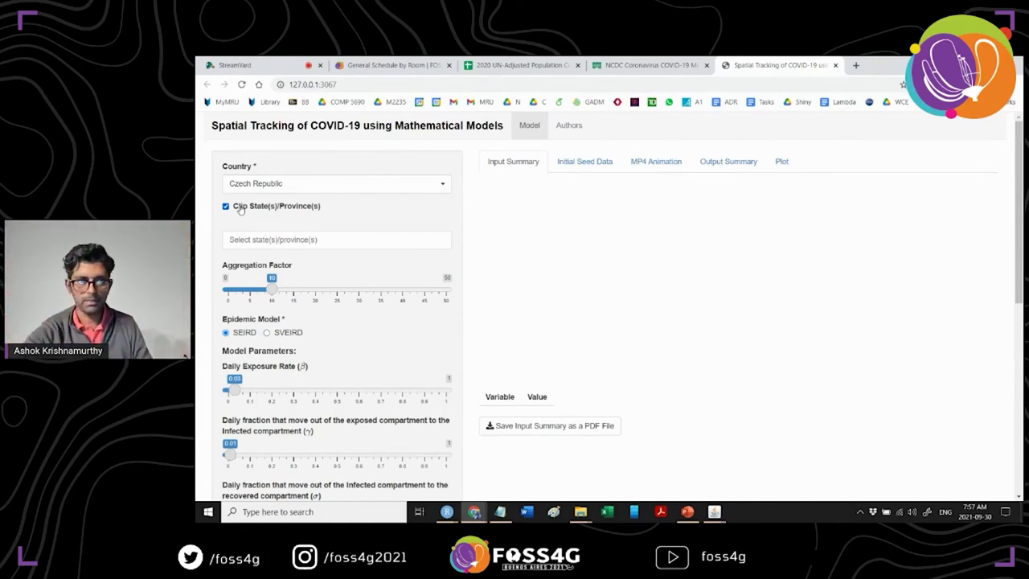
click(246, 241)
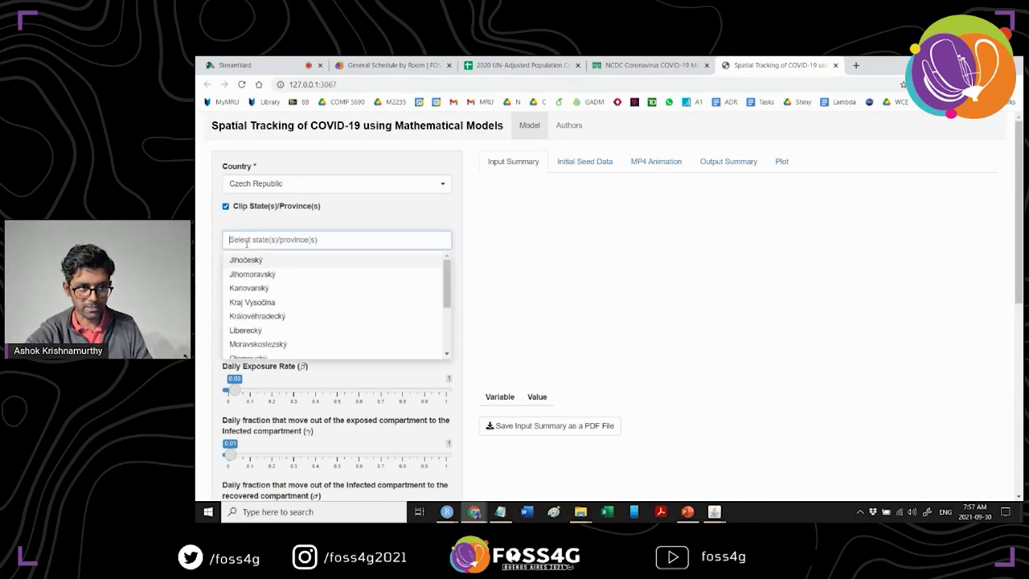
scroll(255, 329, down, 2)
scroll(251, 336, down, 1)
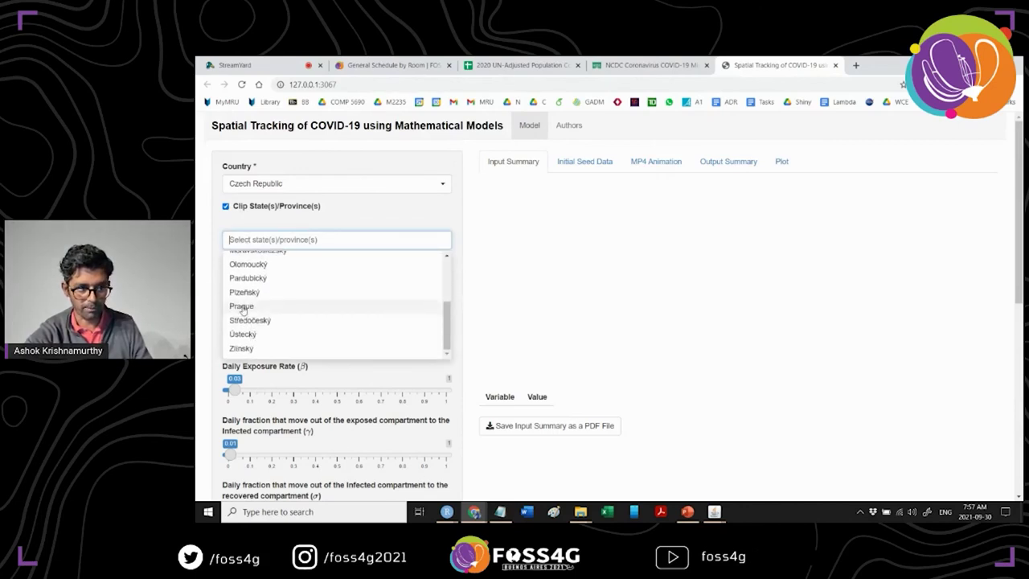
click(226, 207)
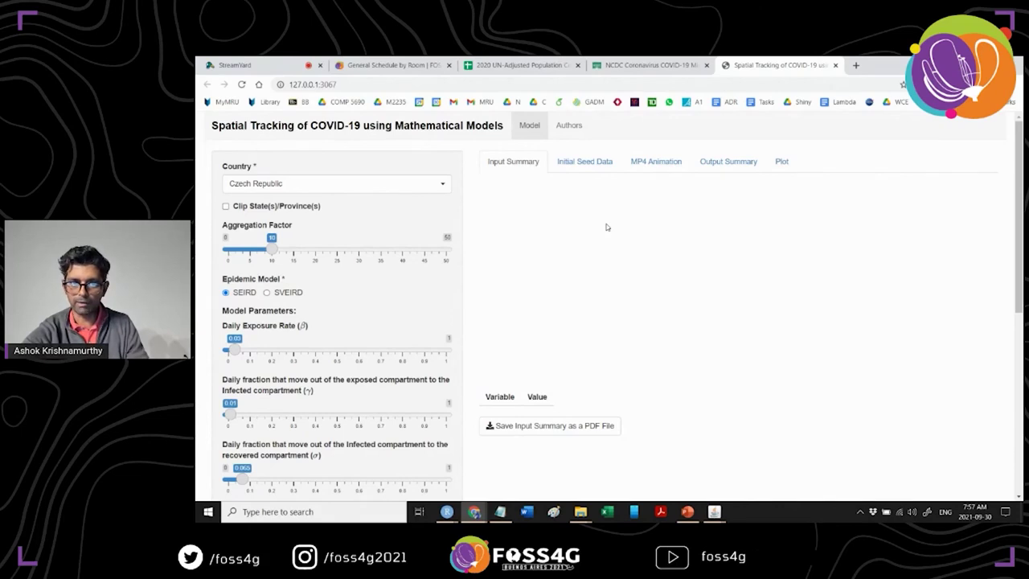
scroll(607, 227, down, 1)
scroll(607, 227, up, 1)
click(305, 188)
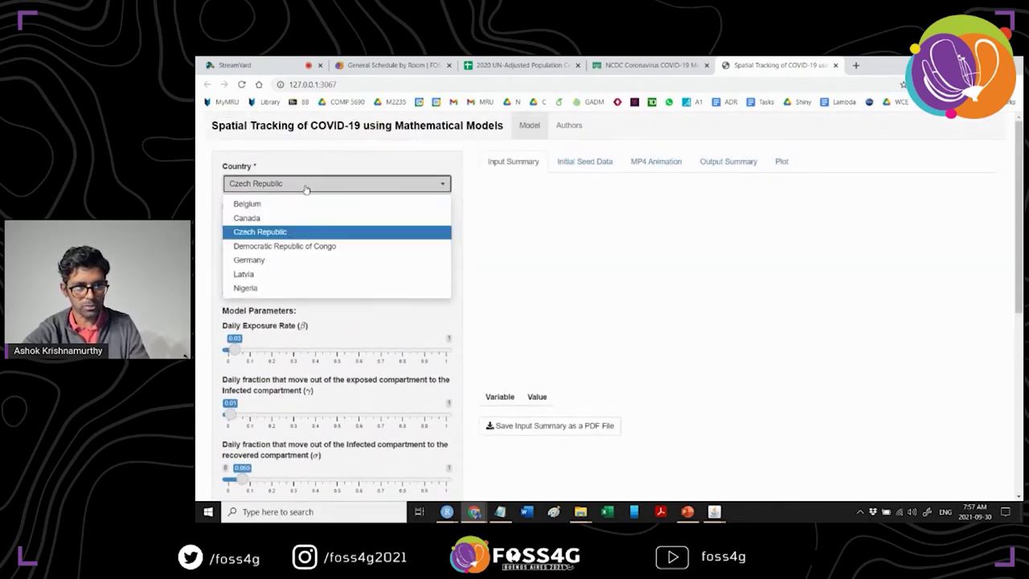
click(305, 188)
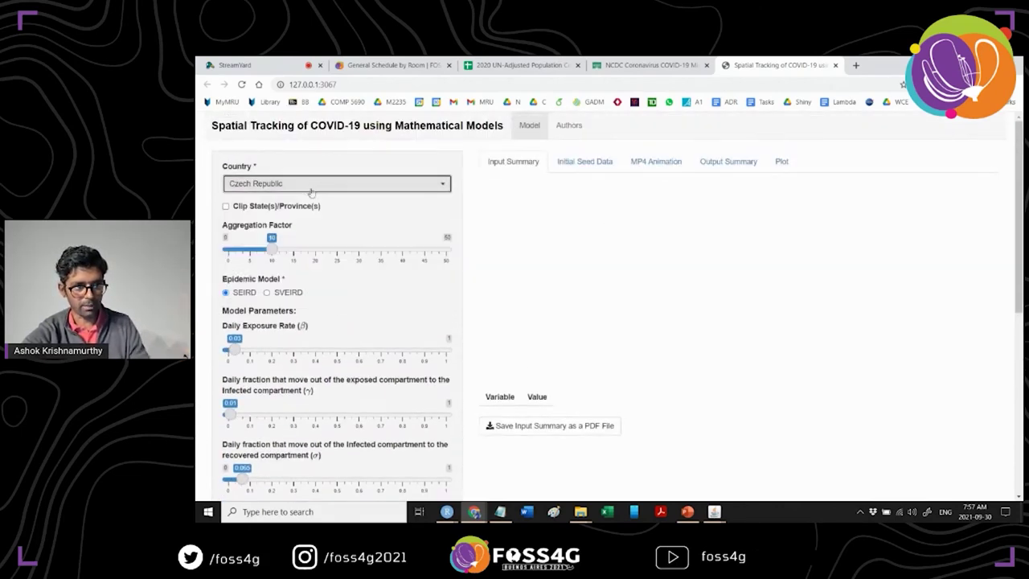
Choose the SVEIRD epidemic model and set the distance parameter λ to 15 km.
click(267, 293)
scroll(330, 317, down, 4)
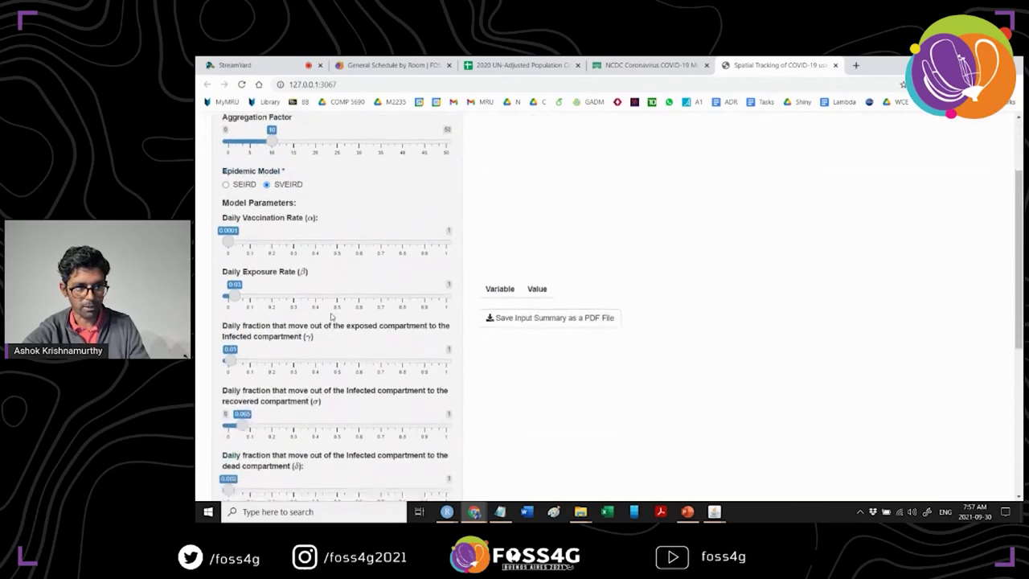
scroll(287, 273, up, 2)
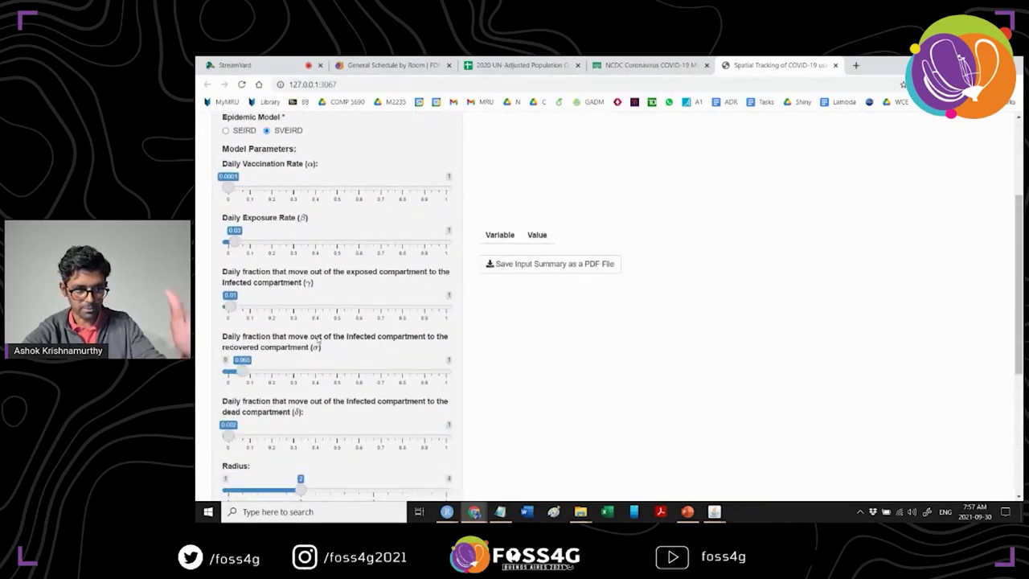
scroll(319, 340, up, 1)
scroll(318, 339, down, 3)
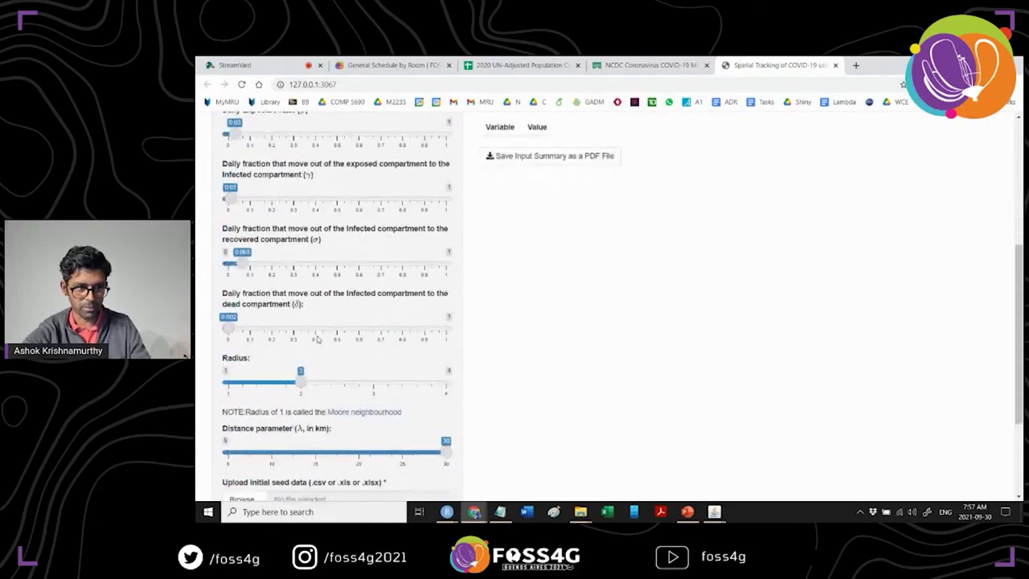
scroll(313, 410, down, 2)
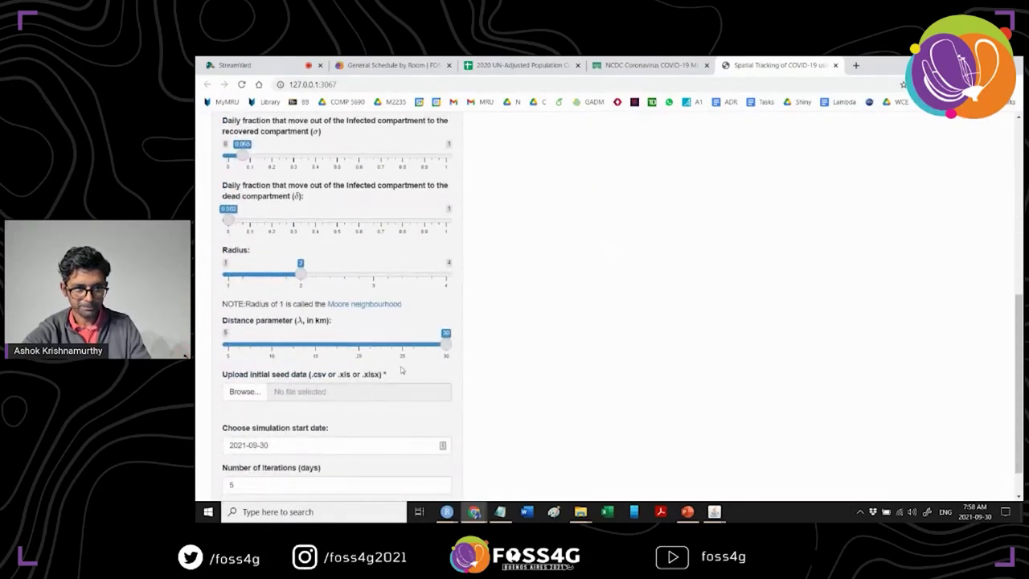
drag(443, 344, 312, 359)
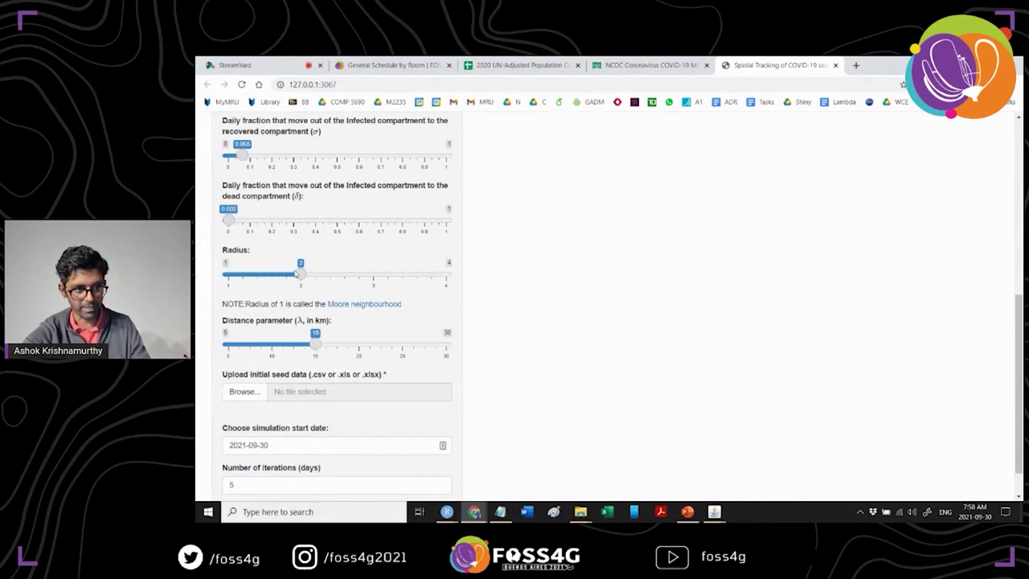
Set the simulation start date to 2021-06-01.
scroll(299, 280, down, 1)
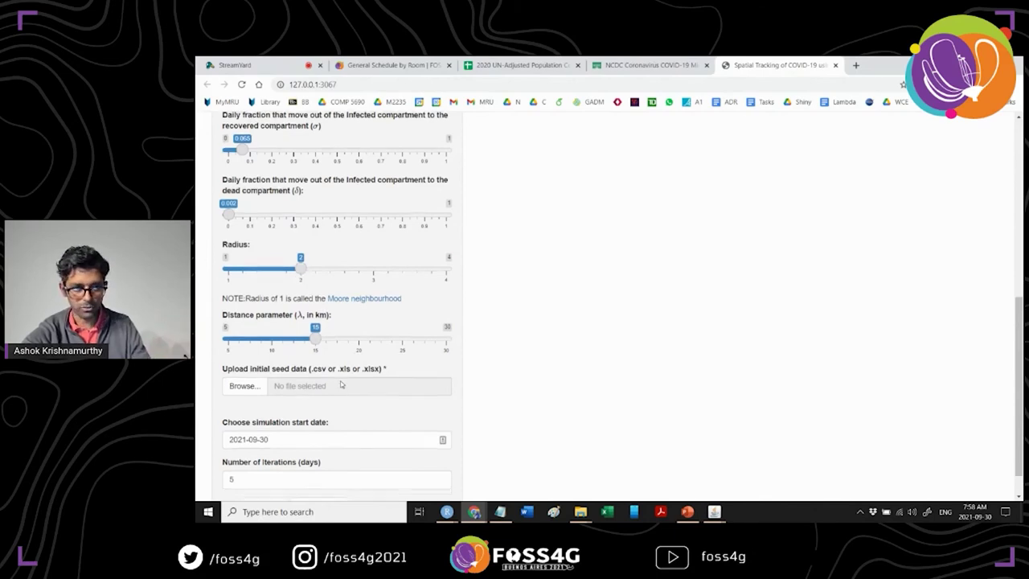
click(259, 406)
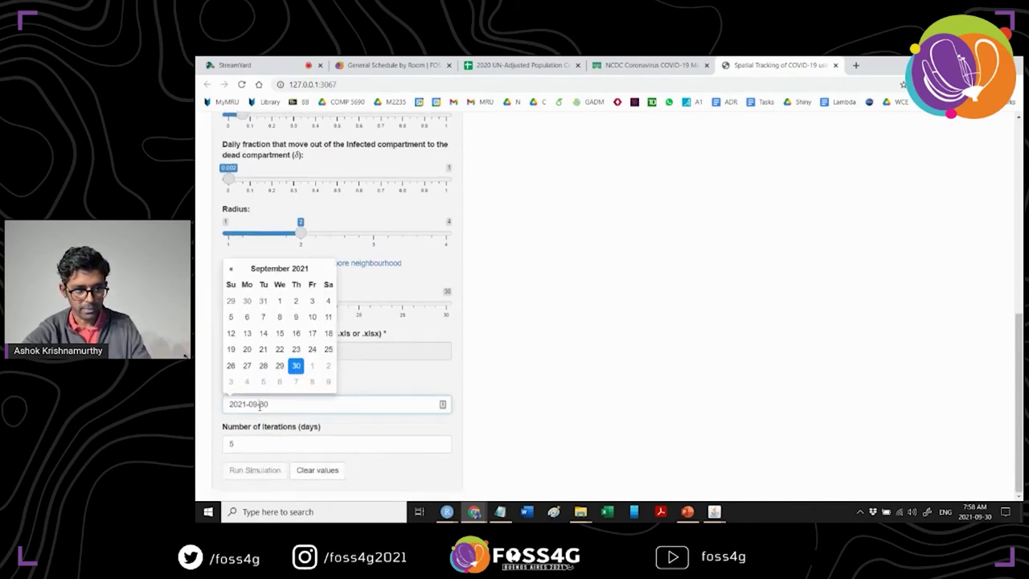
click(230, 269)
click(231, 268)
click(230, 269)
click(231, 268)
click(327, 269)
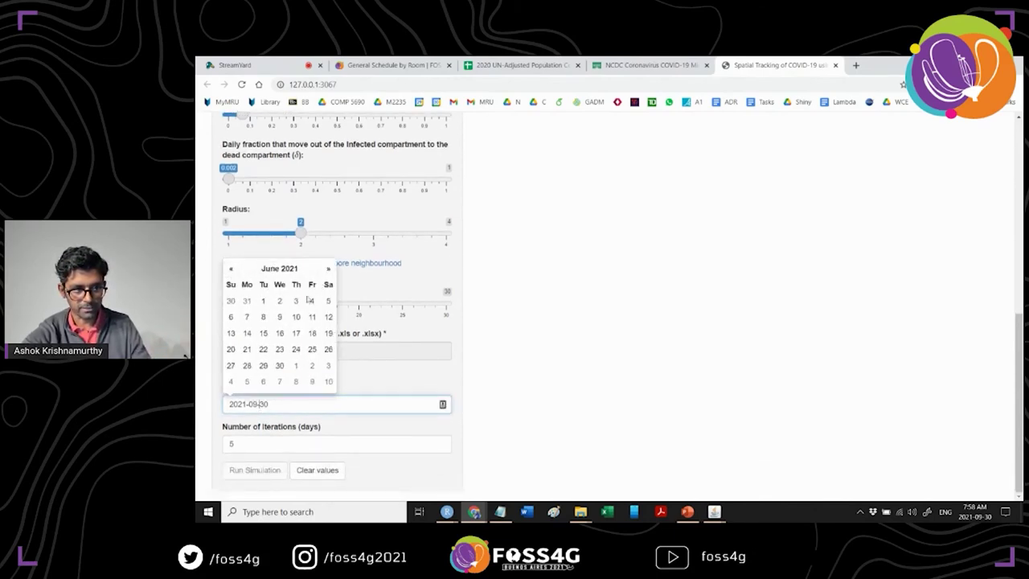
click(263, 300)
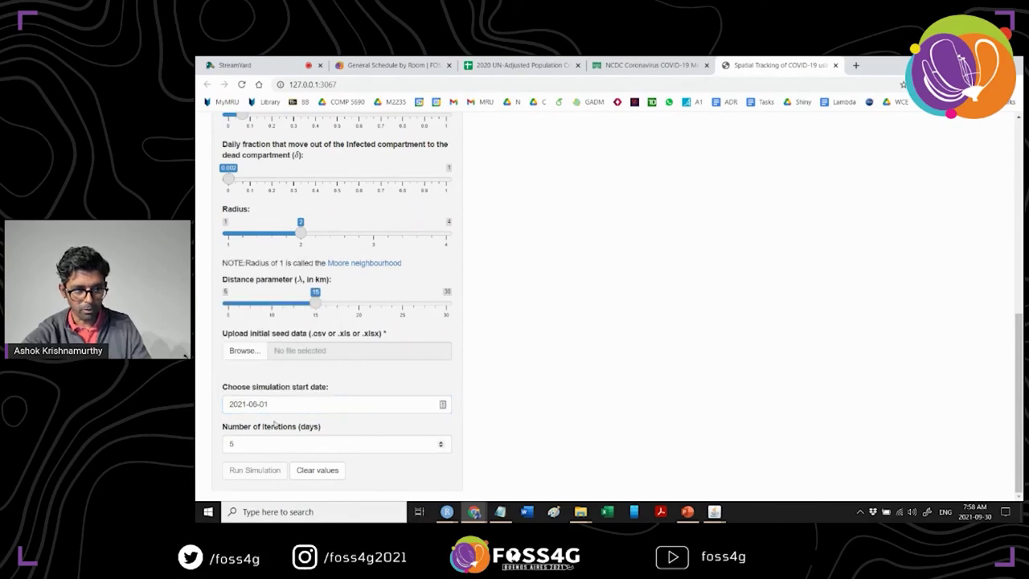
Upload CZE_InitialSeedData from the seeddata folder inside ShinyDraft as the initial seed data.
click(243, 350)
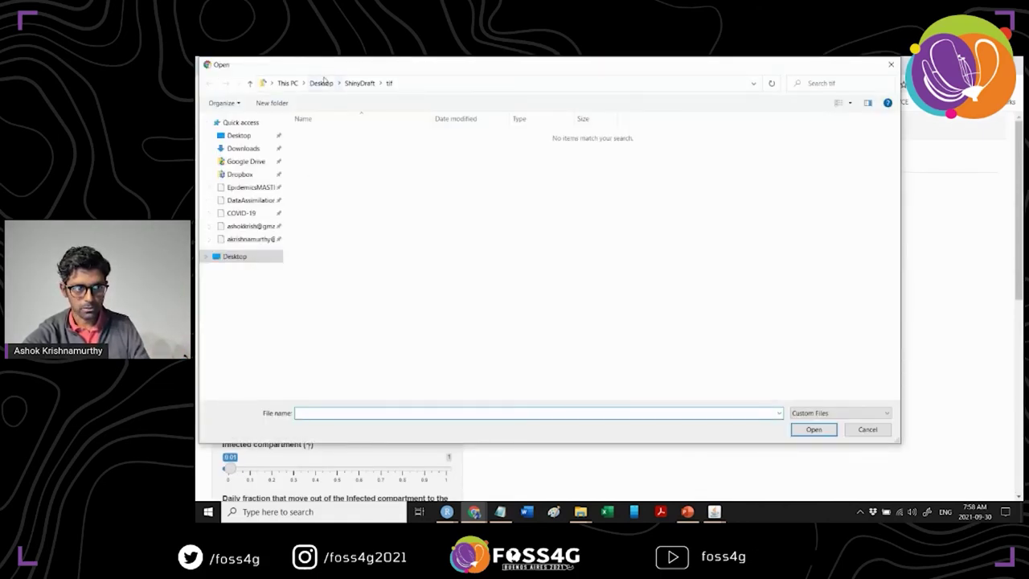
click(352, 84)
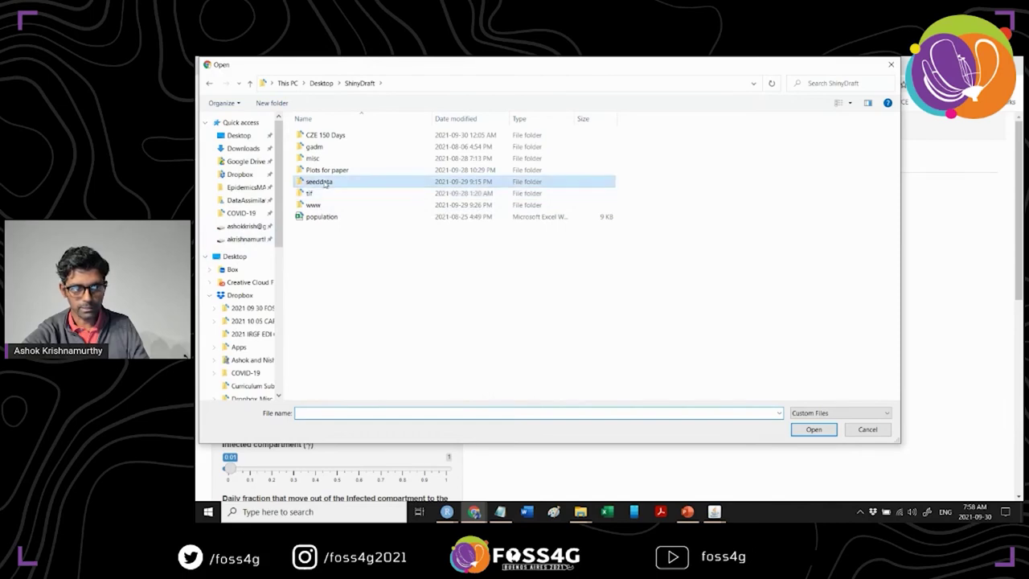
double_click(338, 181)
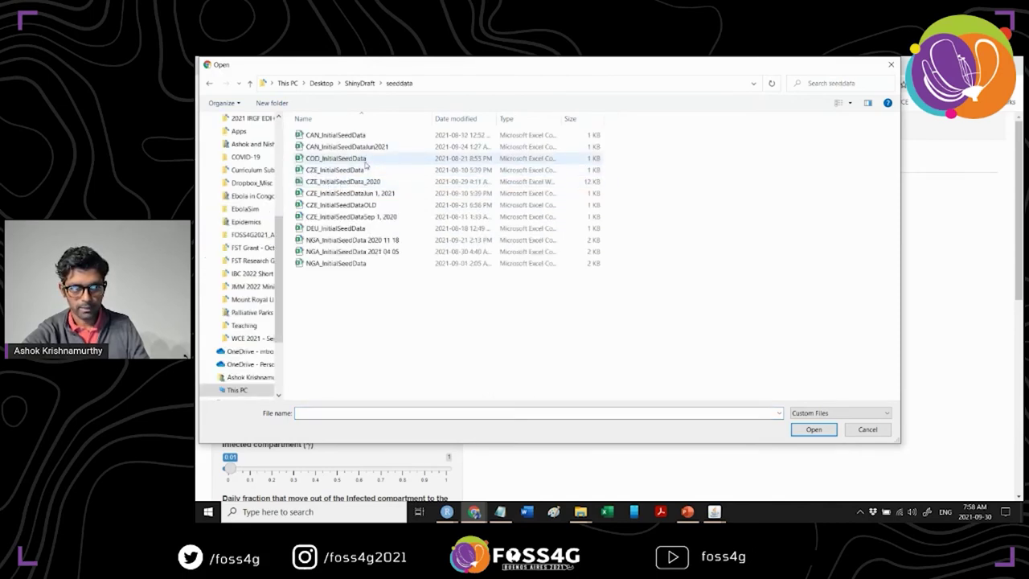
click(366, 169)
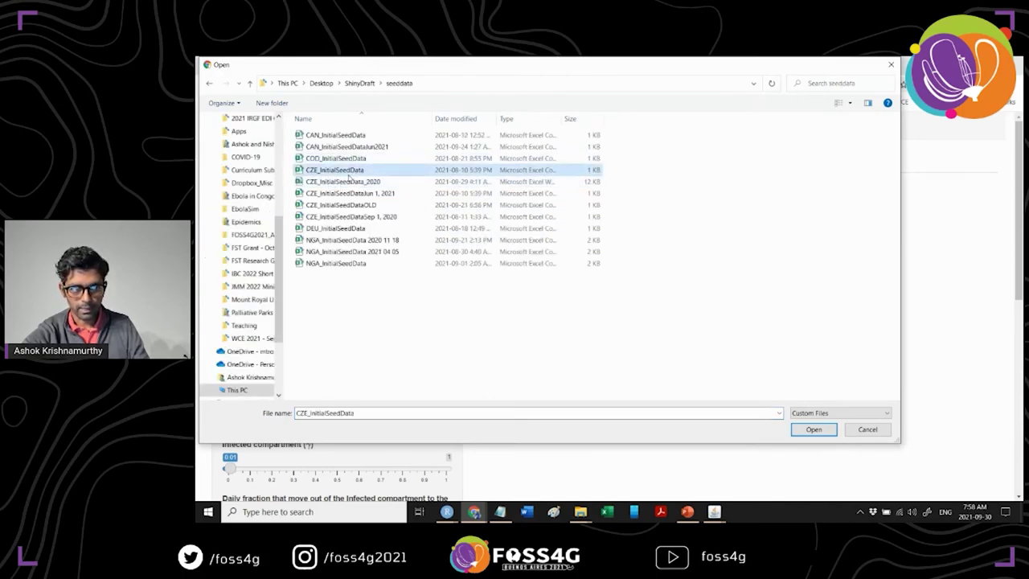
click(813, 429)
Set the number of iterations to 150 days and run the simulation.
scroll(304, 439, down, 8)
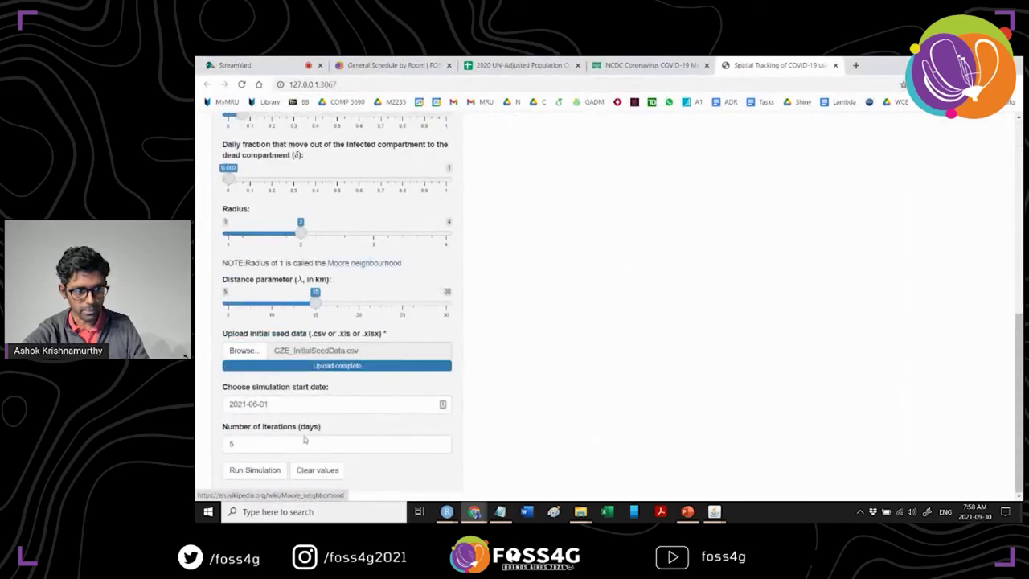
click(246, 443)
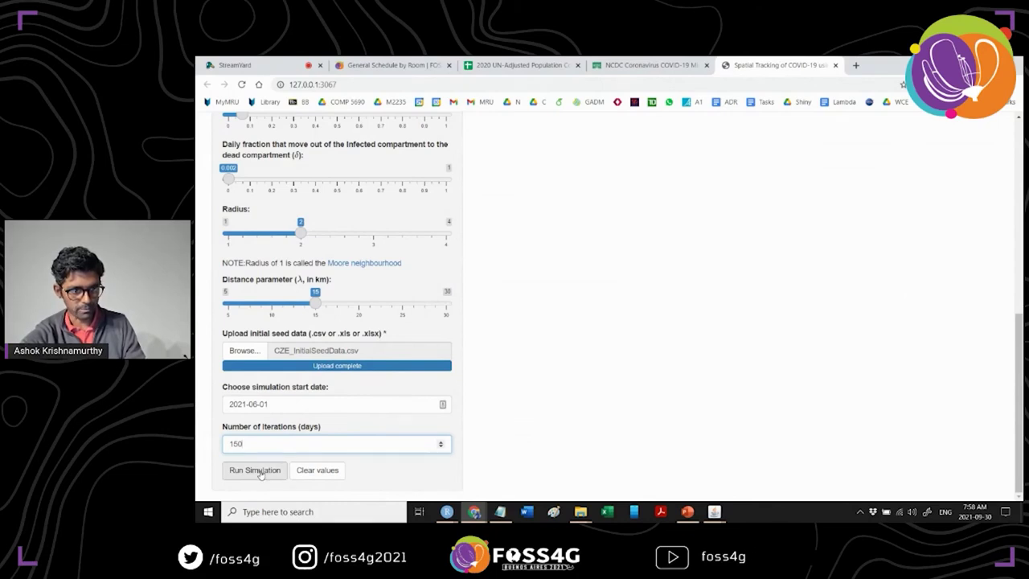
click(257, 471)
Look through the MP4 Animation, Output Summary, Plot and Input Summary views for simulation results.
scroll(537, 402, up, 8)
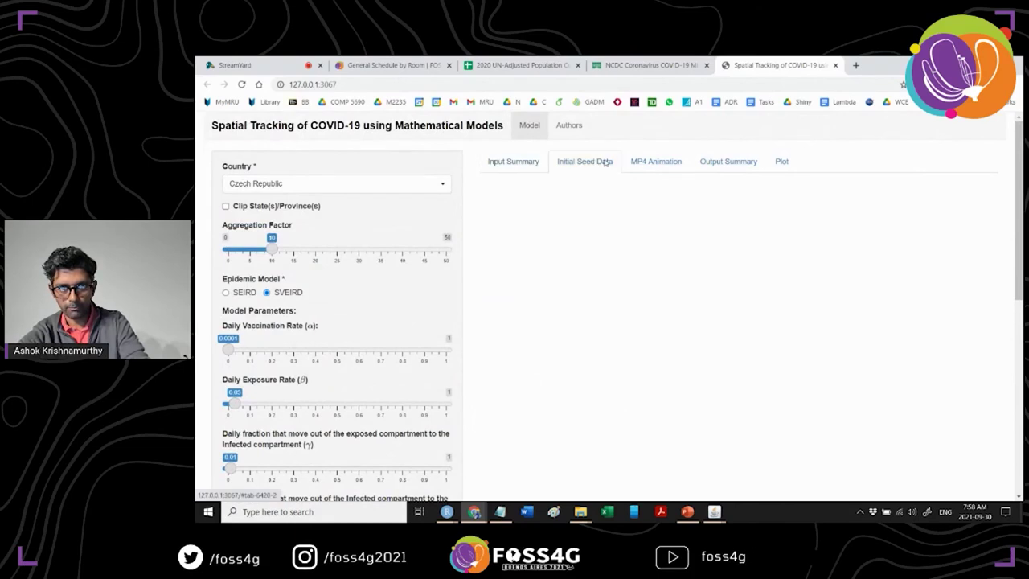
click(656, 162)
click(760, 162)
click(780, 162)
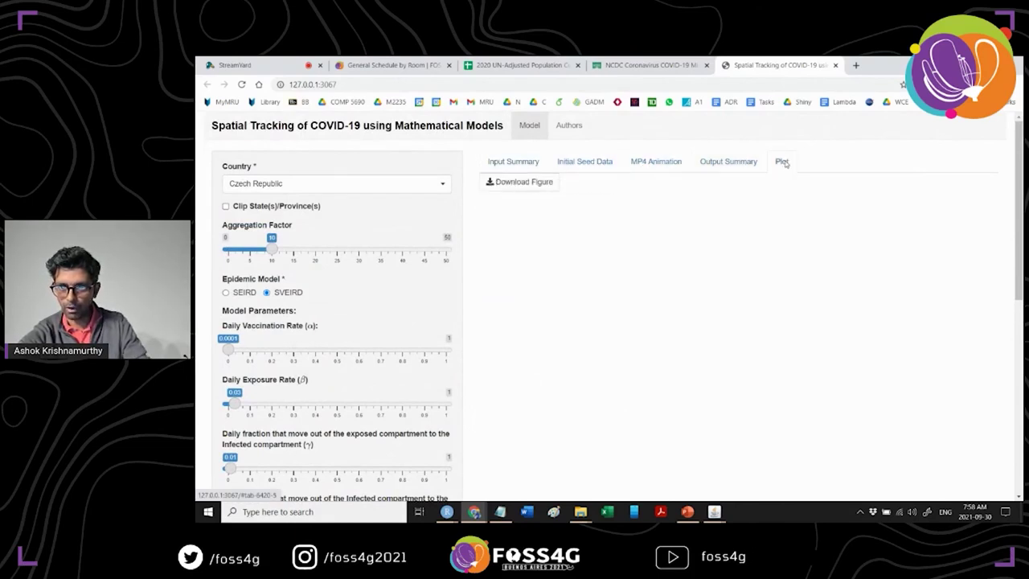
click(513, 162)
scroll(527, 364, down, 5)
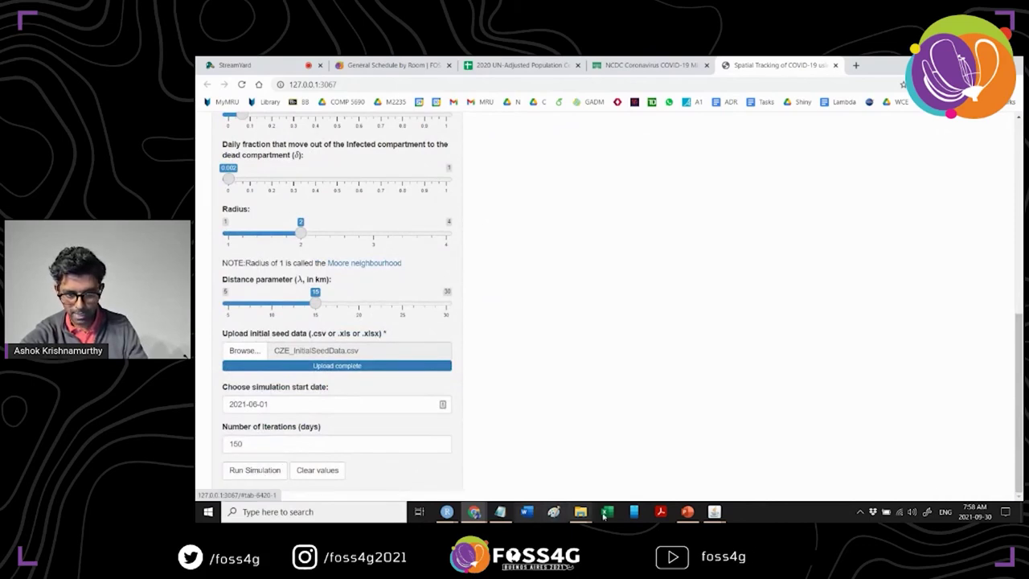
Switch to the ShinyDraft window in File Explorer and open the CZE 150 Days folder.
mouse_move(581, 518)
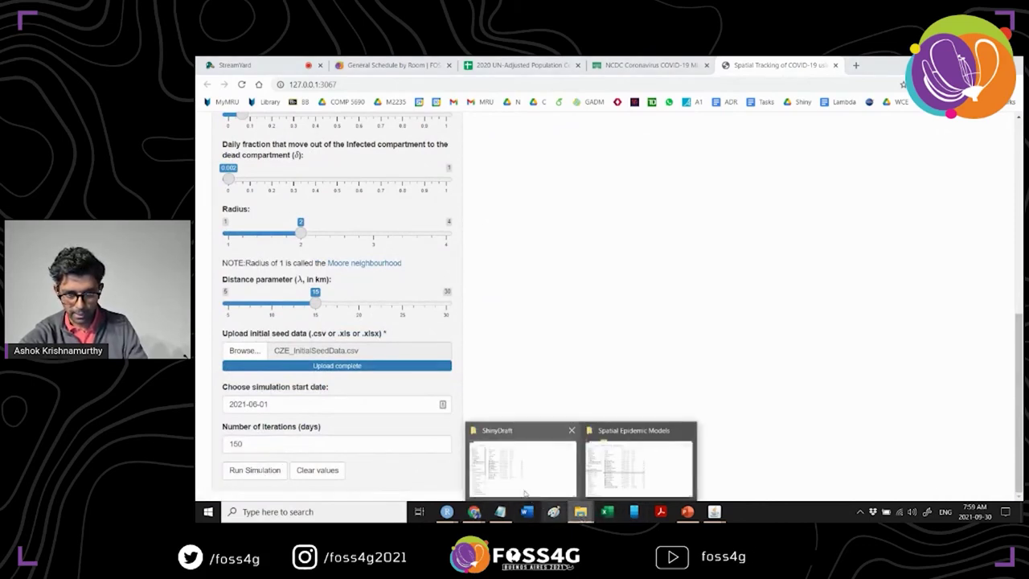
click(523, 465)
click(360, 209)
double_click(362, 209)
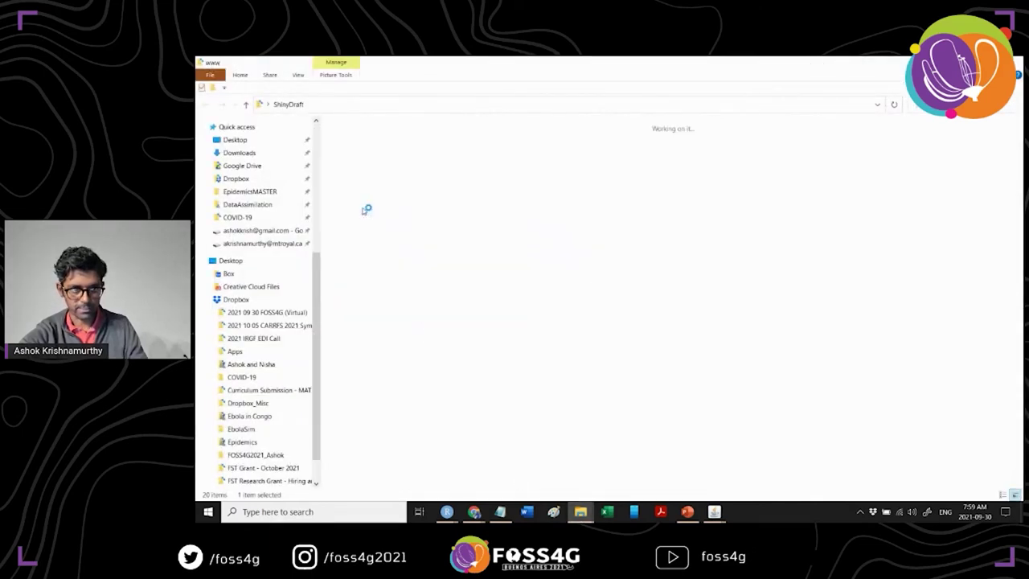
click(303, 107)
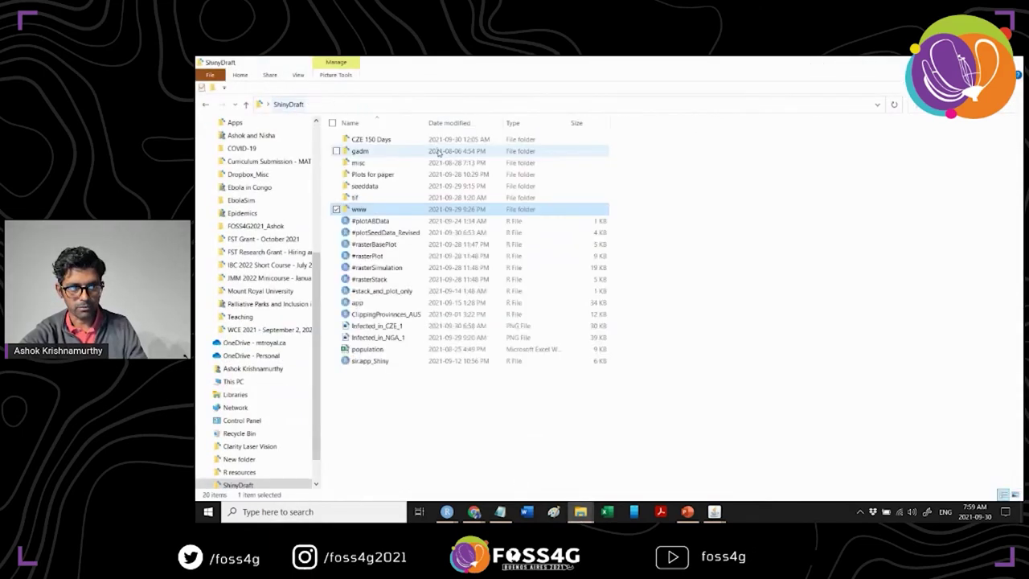
click(370, 139)
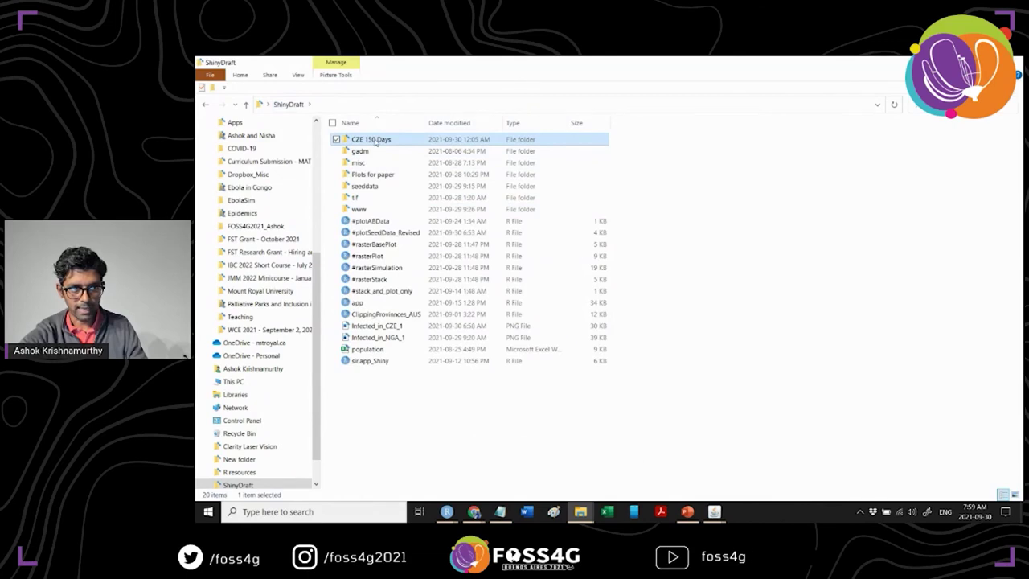
double_click(376, 141)
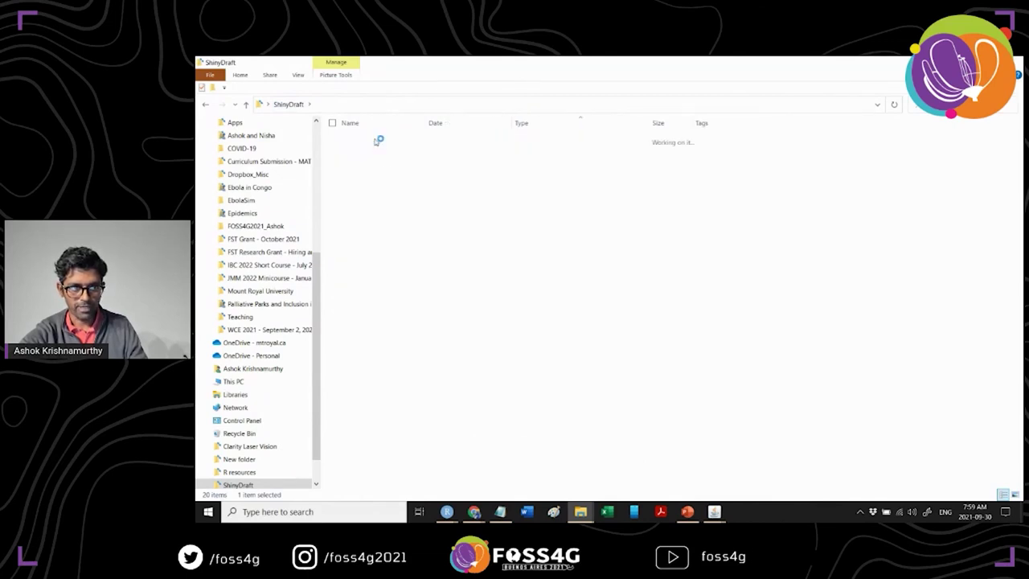
Look through the daily CZE_Infected images and open the Infected_MP4 video for playback.
scroll(470, 342, down, 15)
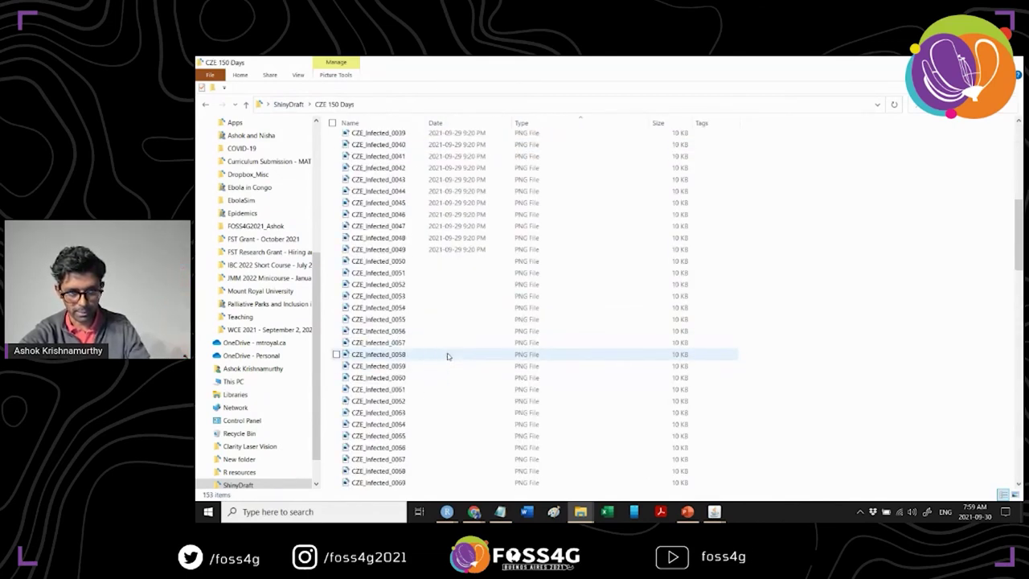
scroll(448, 354, down, 20)
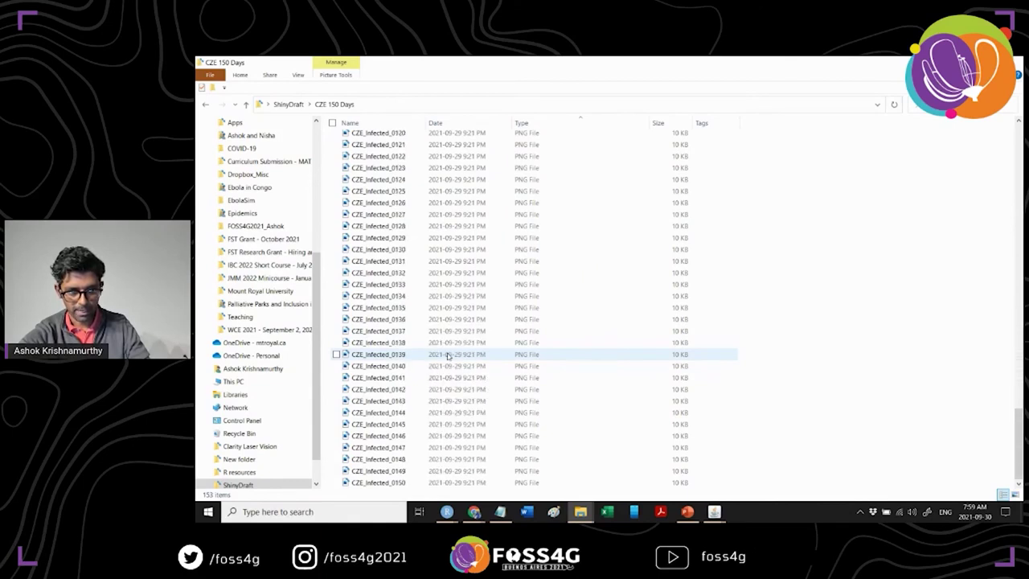
scroll(1014, 409, up, 20)
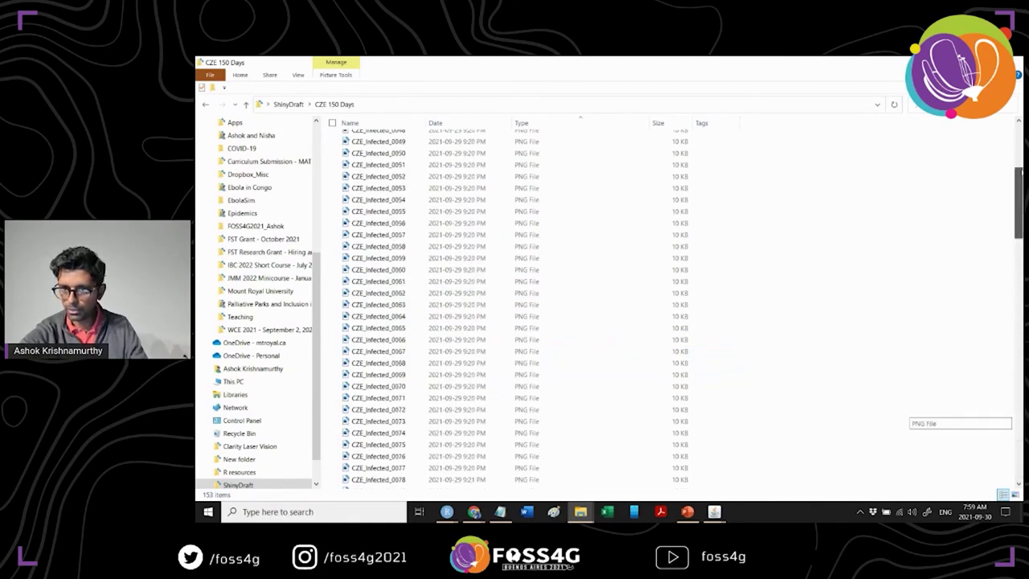
click(406, 152)
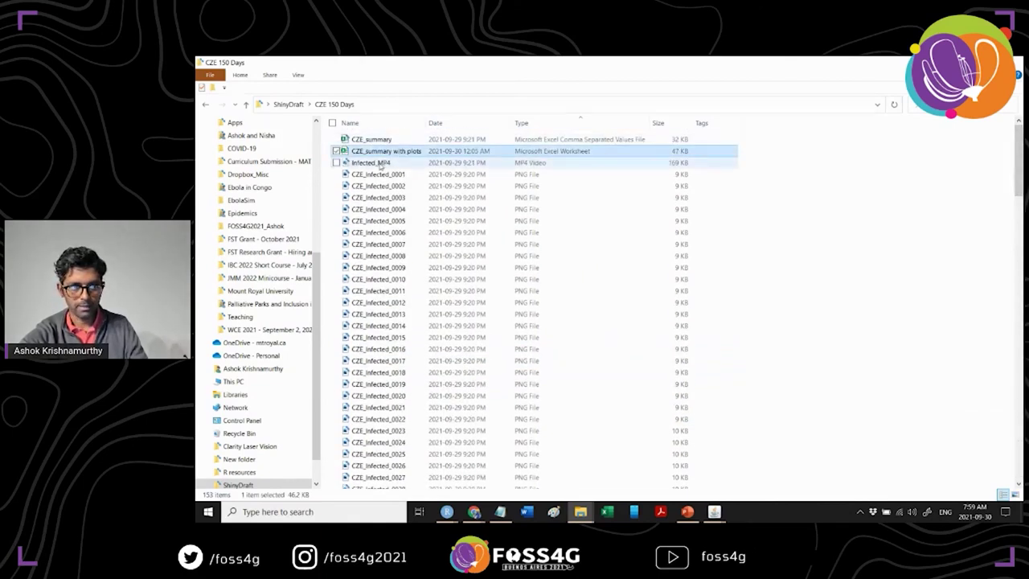
click(380, 164)
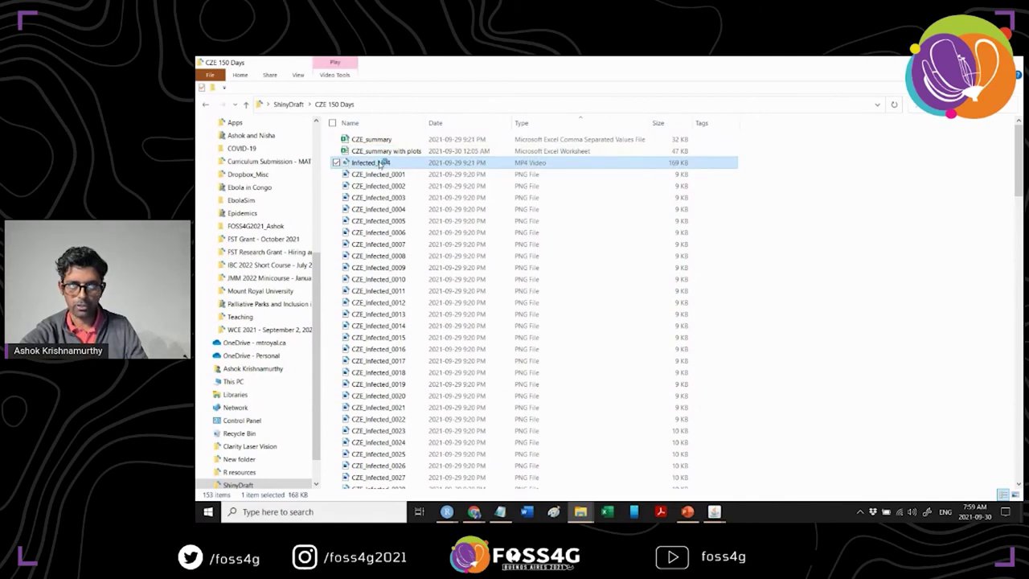
double_click(380, 164)
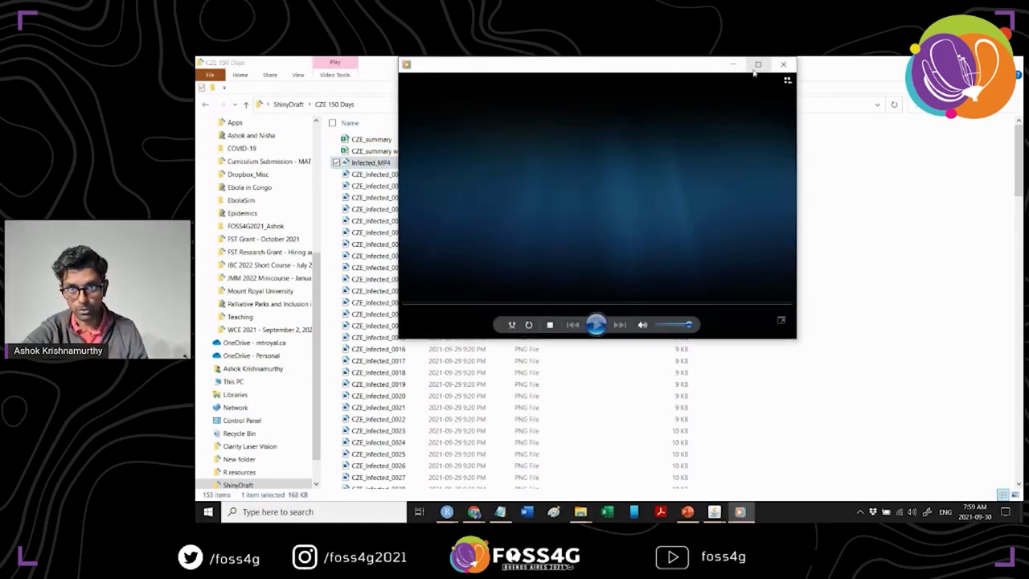
Watch the Infected_MP4 animation of infected counts in Czechia in a maximized player window, and close the player.
key(super+Up)
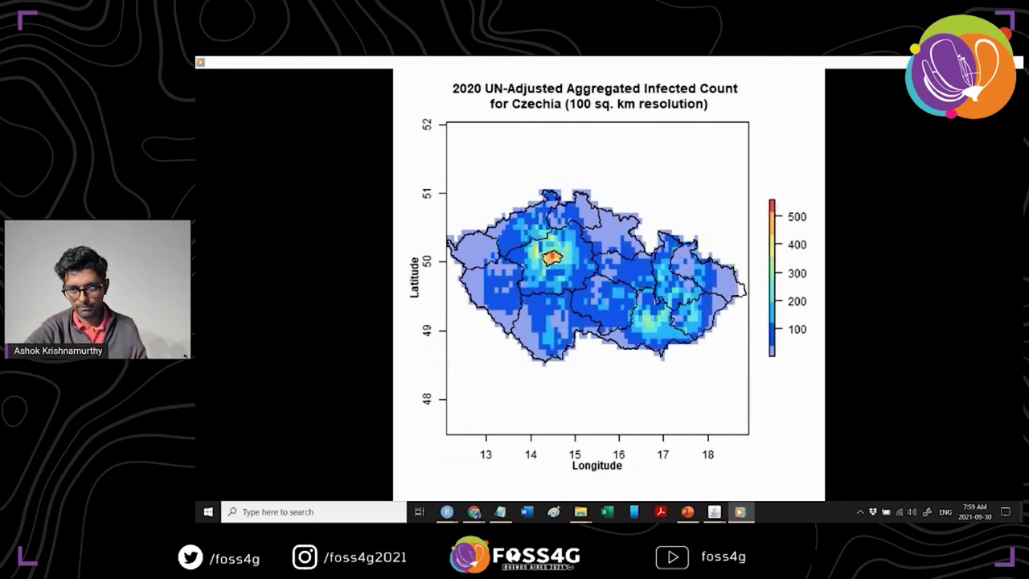
mouse_move(551, 440)
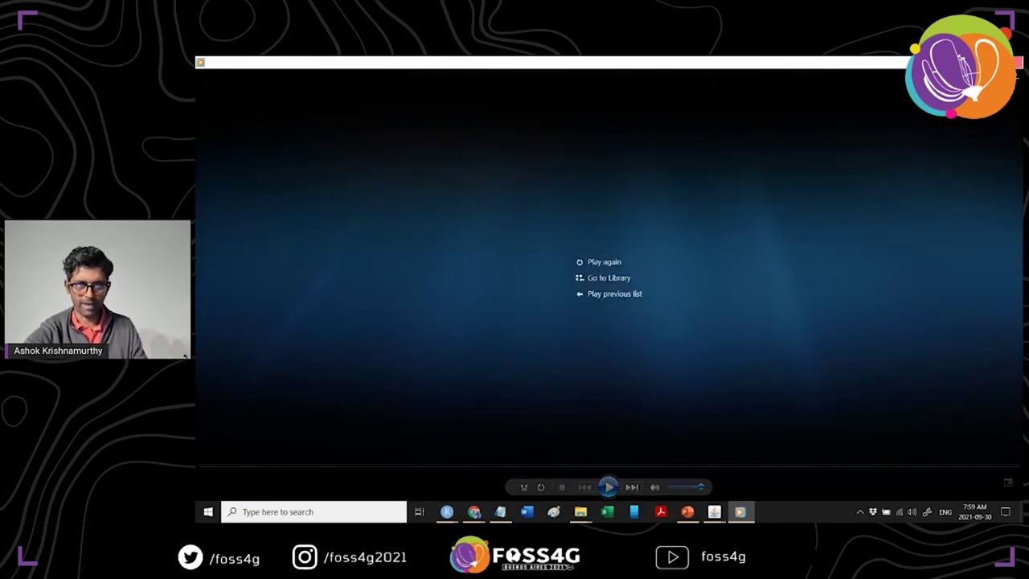
click(1016, 63)
Open the CZE_summary with plots workbook and examine the cumulative deaths chart on the Time-Series Plot sheet.
click(371, 155)
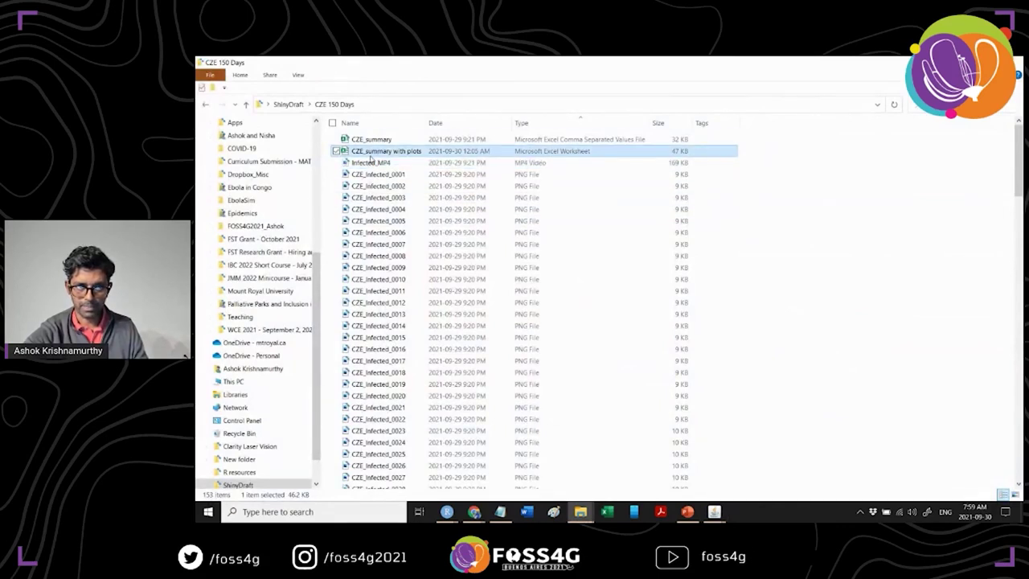
double_click(370, 152)
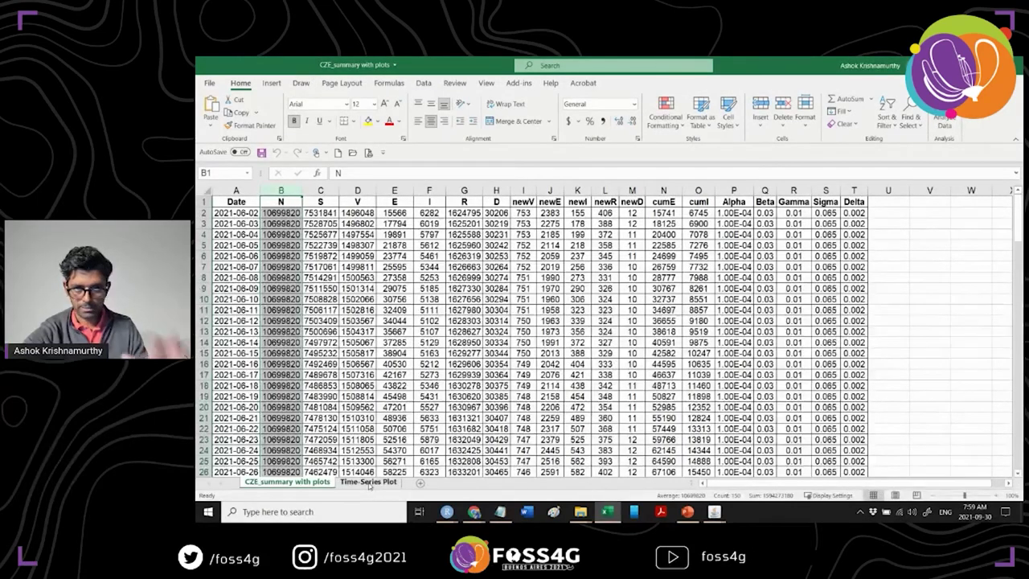
click(368, 481)
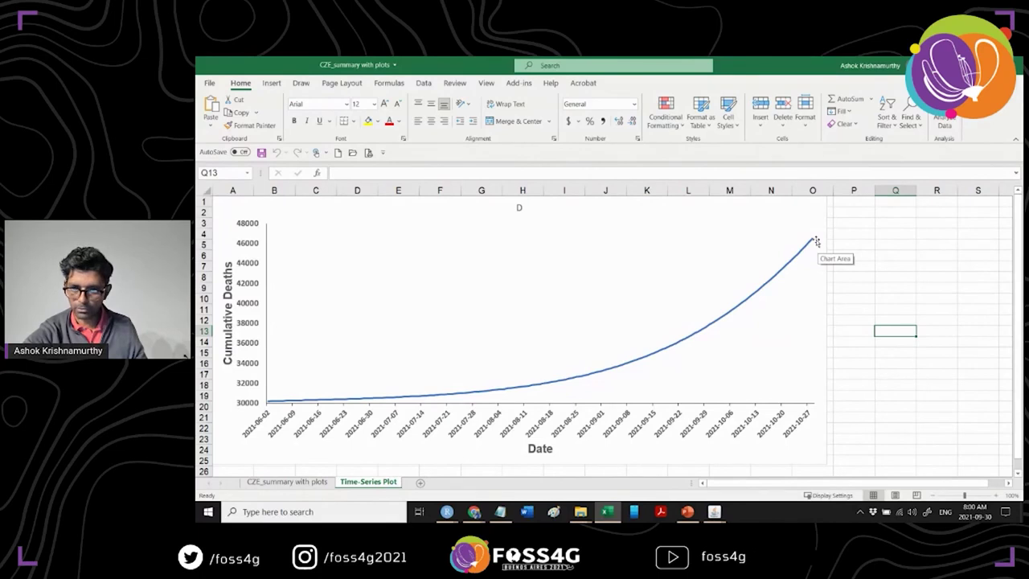
mouse_move(814, 240)
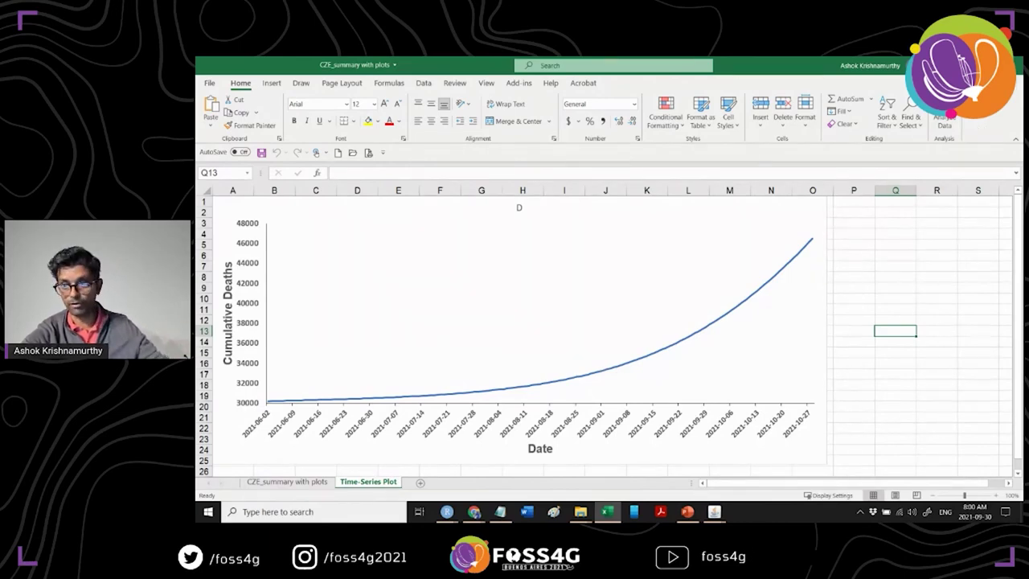
Switch to the PowerPoint presentation and show the closing Thank You! slide, number 79.
click(580, 511)
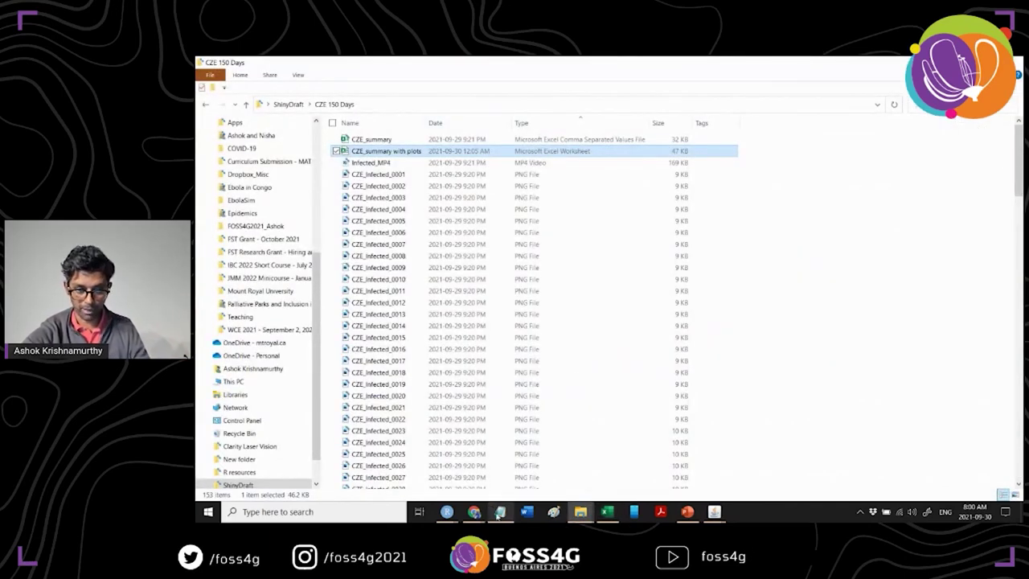
click(687, 511)
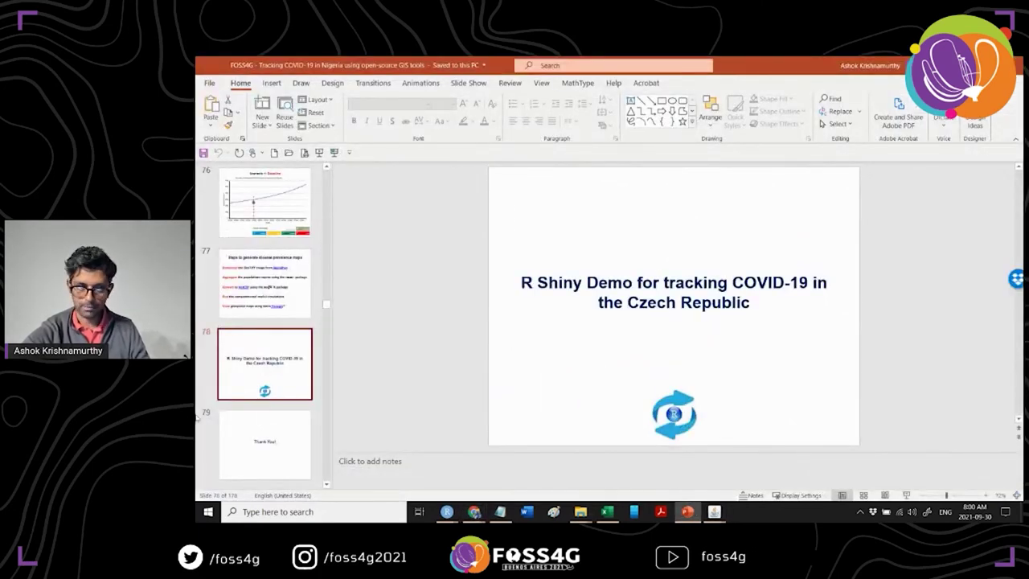
click(265, 454)
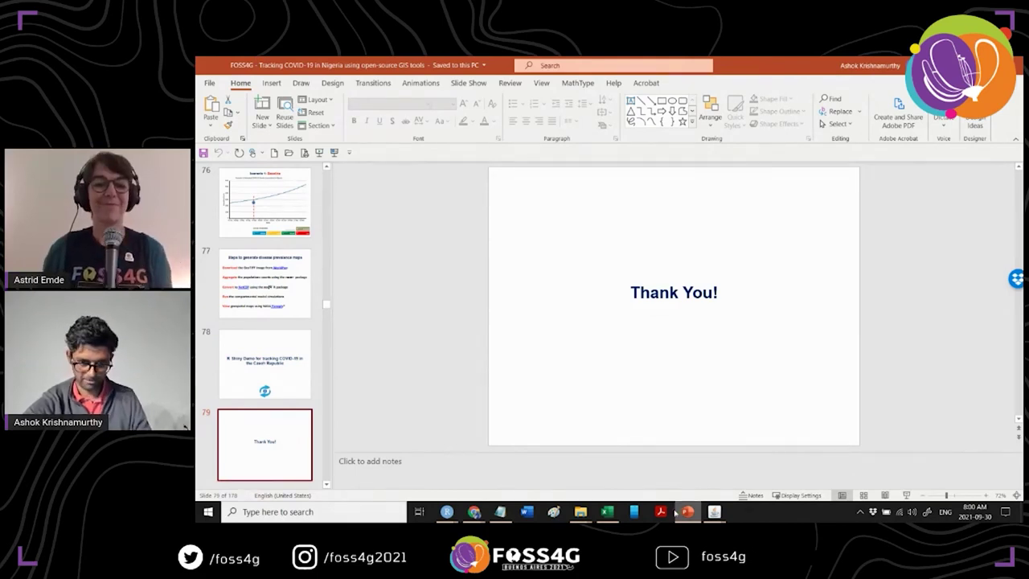
Switch to the StreamYard studio in Chrome and stop sharing the screen.
mouse_move(474, 512)
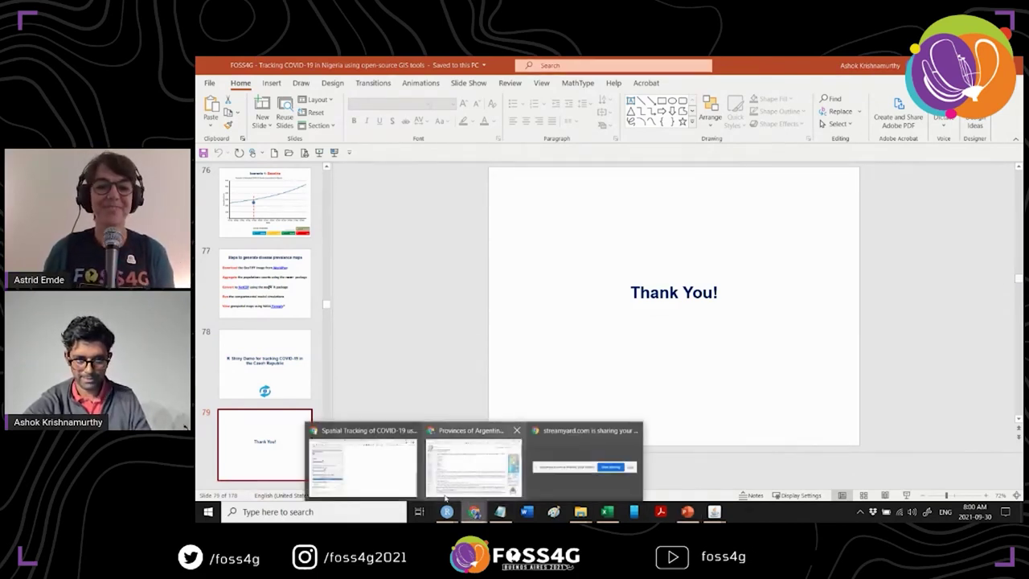
click(370, 466)
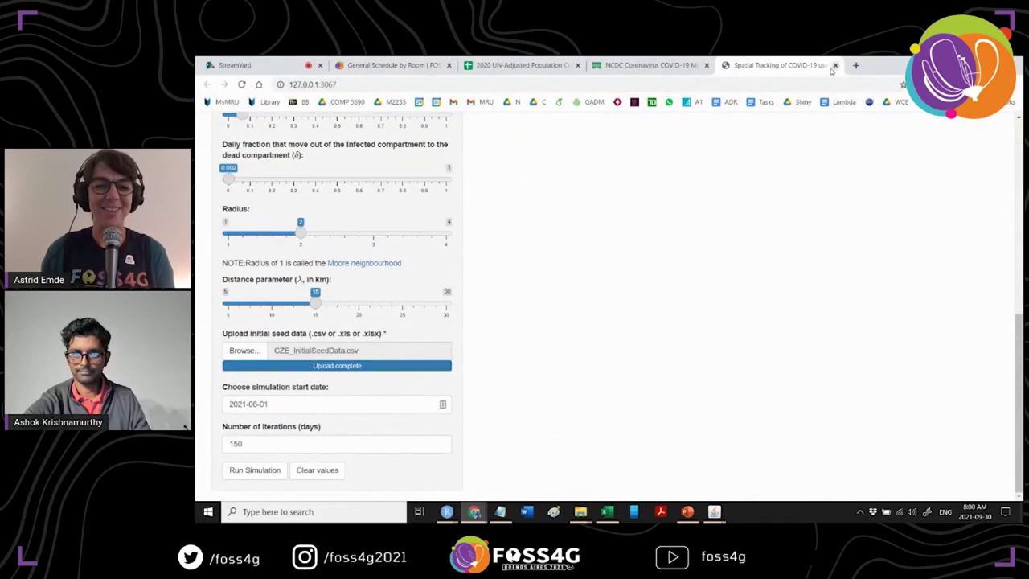
click(242, 64)
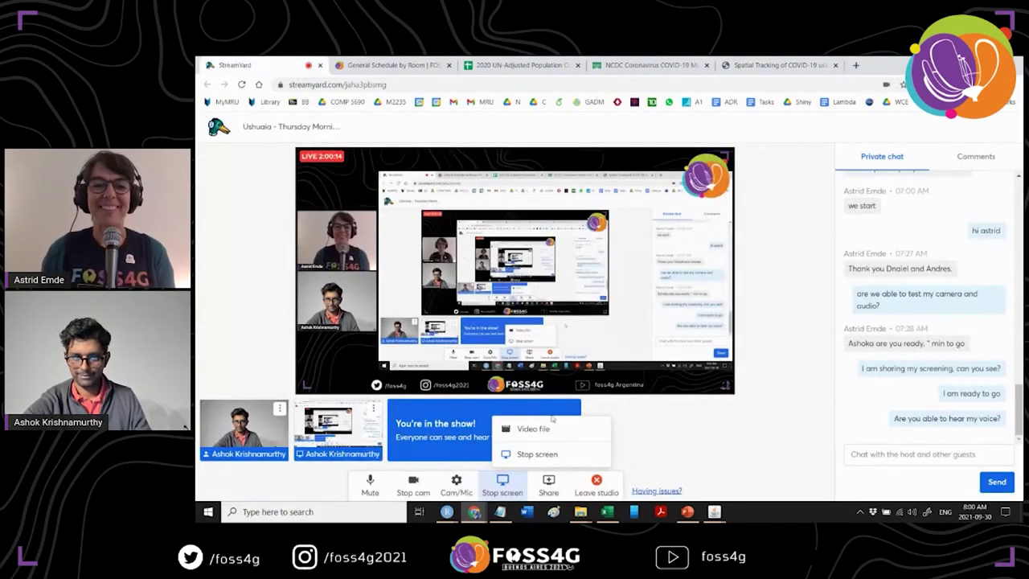
click(536, 454)
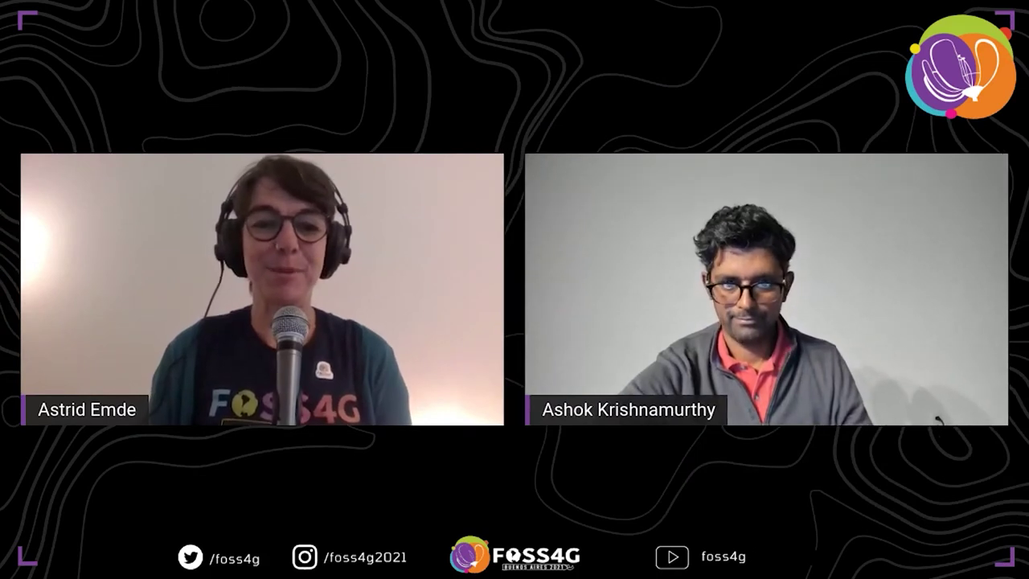